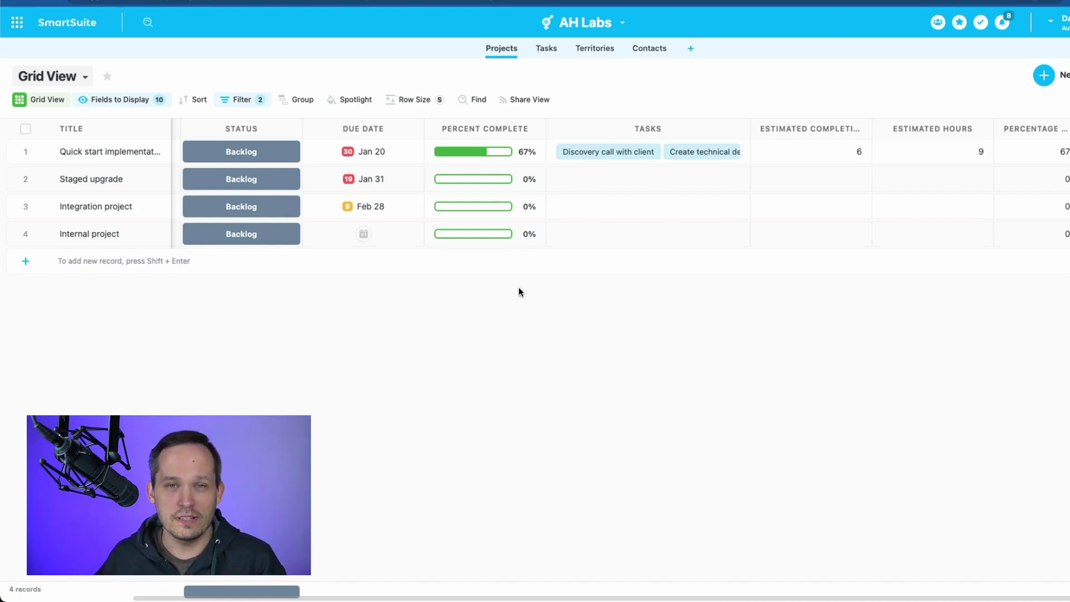
# Step: Inspect the projects' Percent Complete cells, then clear the selection
pyautogui.click(524, 234)
pyautogui.click(531, 201)
pyautogui.click(505, 56)
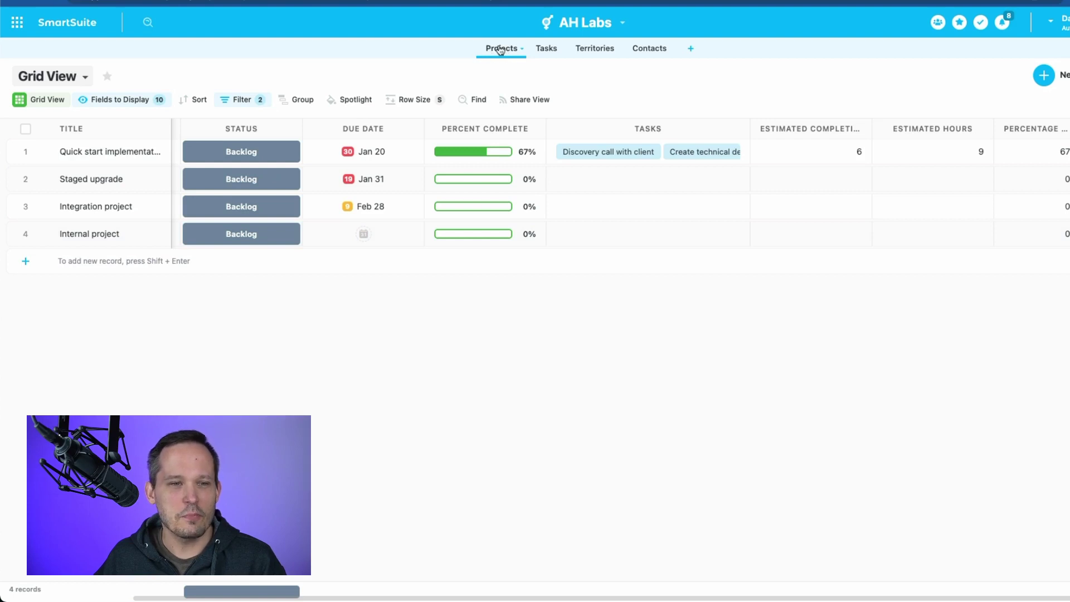
# Step: In Tasks, set the Discovery call with client task's Estimated Hours to 1
pyautogui.click(540, 50)
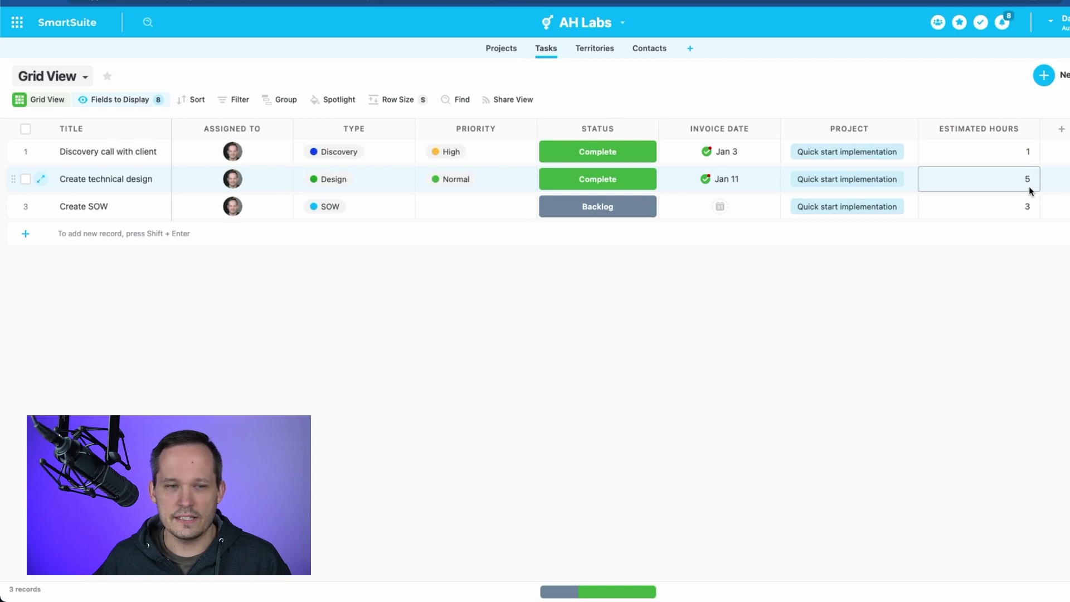
pyautogui.doubleClick(1029, 151)
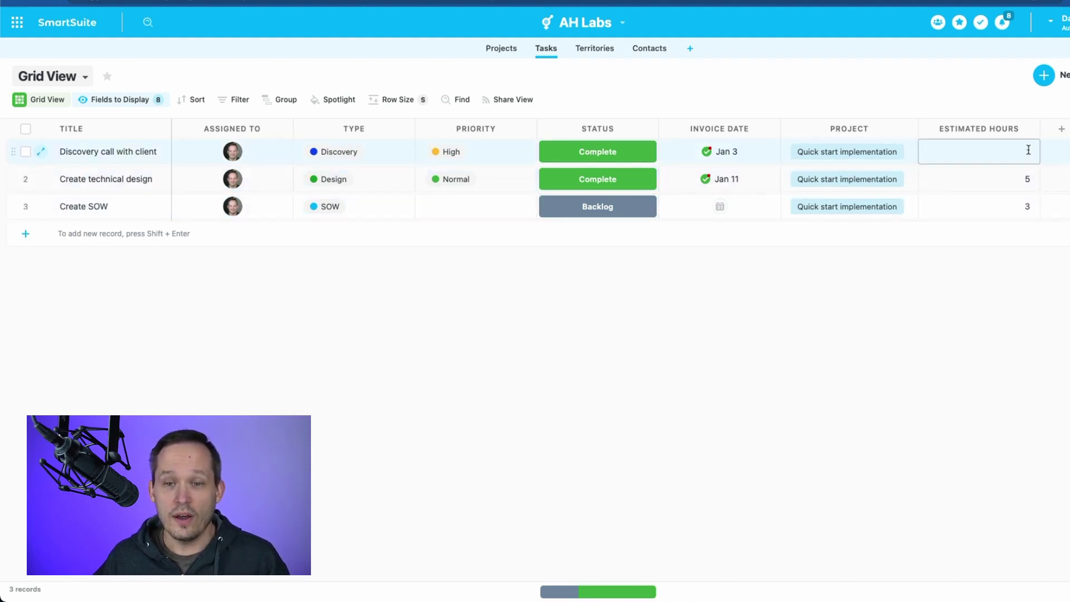
pyautogui.write('1')
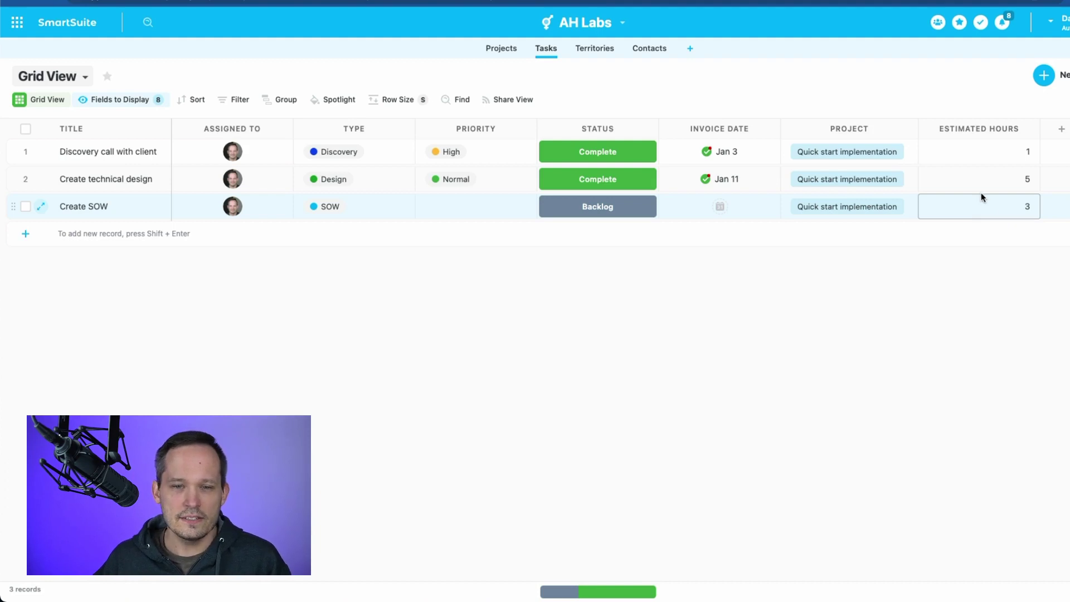
pyautogui.click(909, 277)
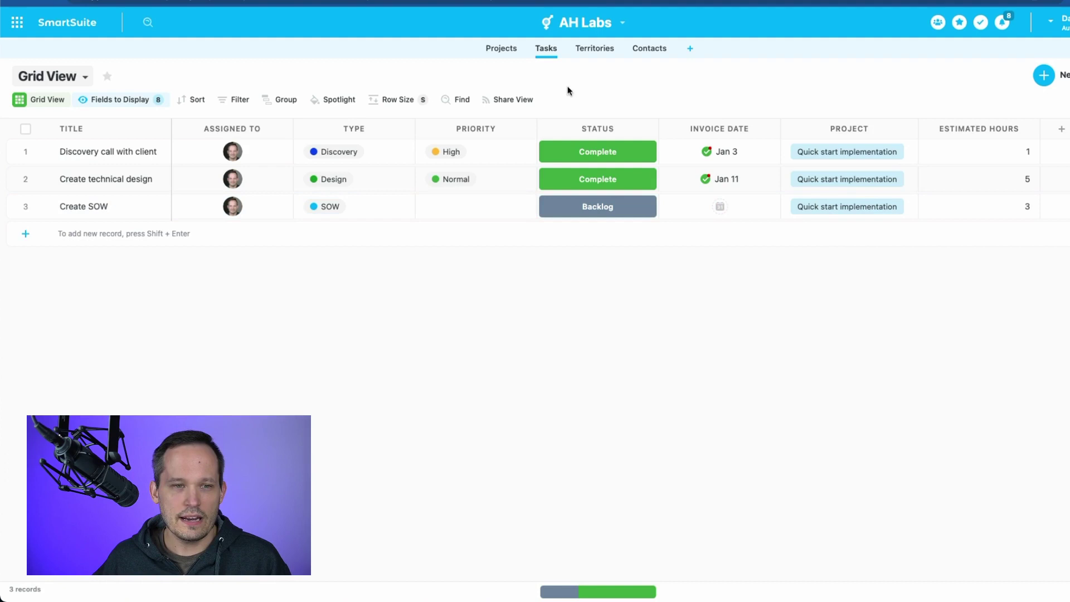
# Step: Back in Projects, check the Estimated Completion cells, with the first project at 6
pyautogui.click(981, 181)
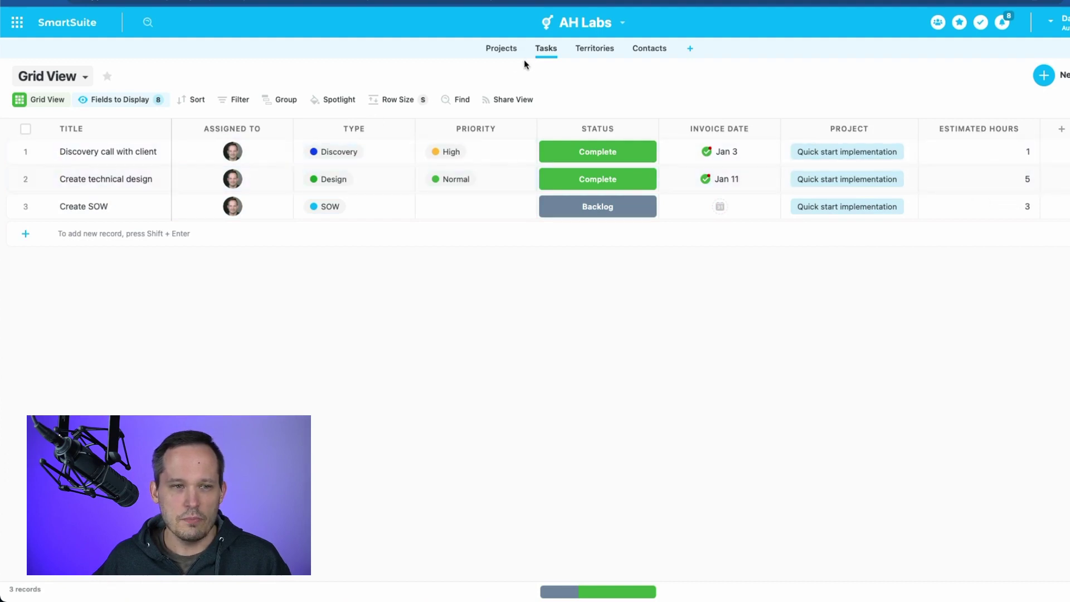
pyautogui.click(501, 48)
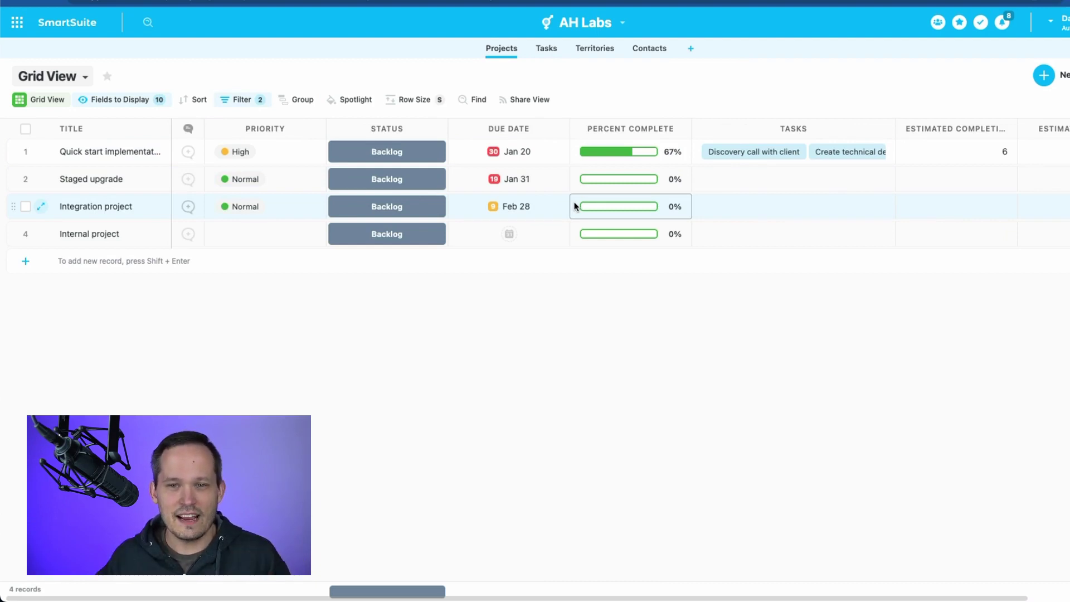
pyautogui.click(828, 173)
pyautogui.hscroll(3, 826, 170)
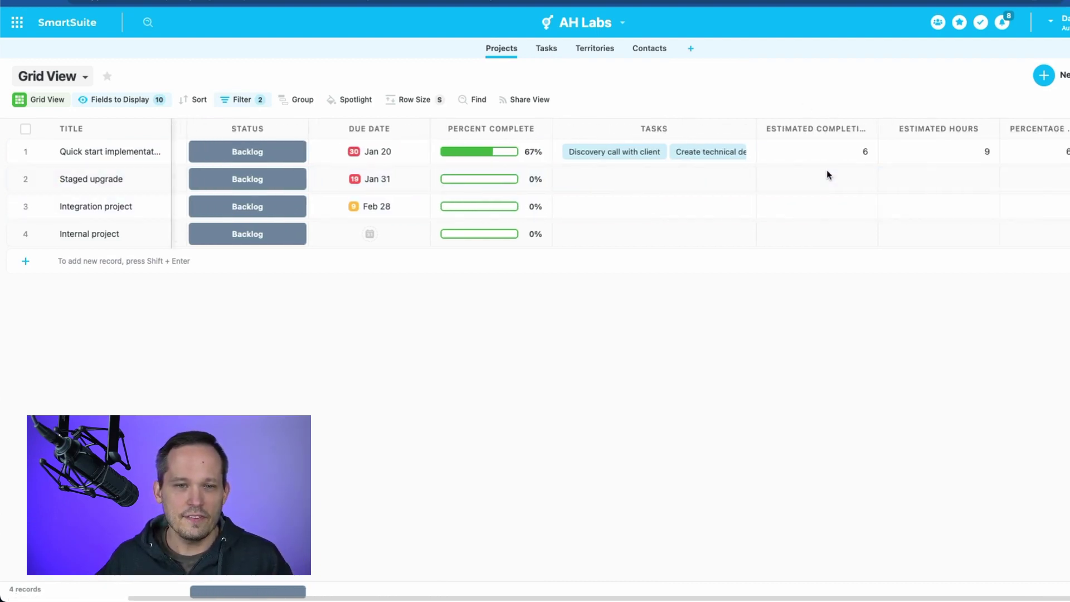
pyautogui.click(827, 169)
pyautogui.click(836, 155)
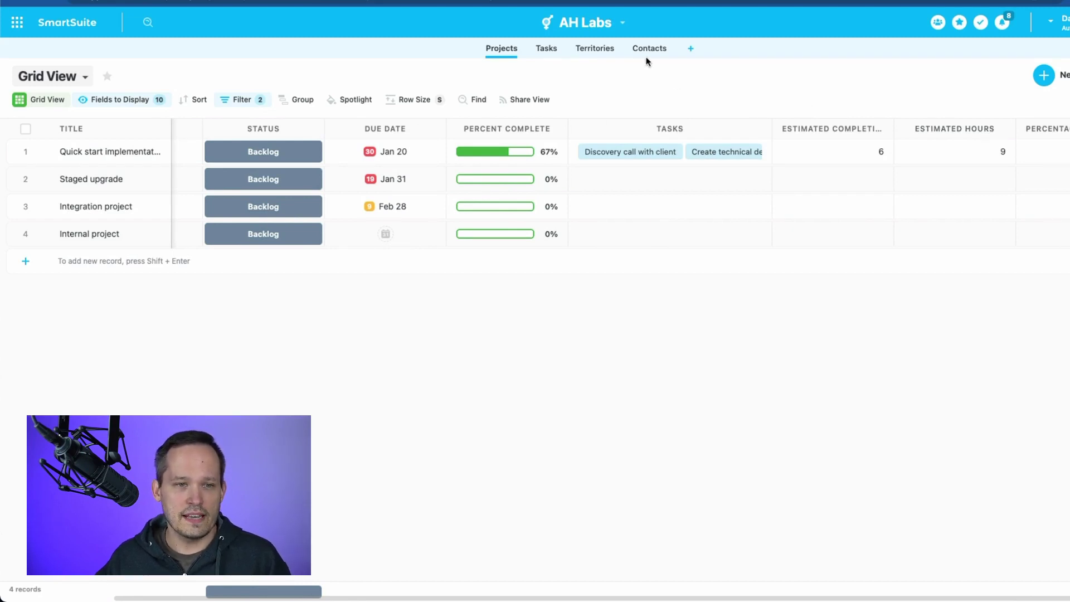
# Step: Glance at the Tasks table, then return to Projects scrolled right to Estimated Hours showing 9
pyautogui.click(546, 48)
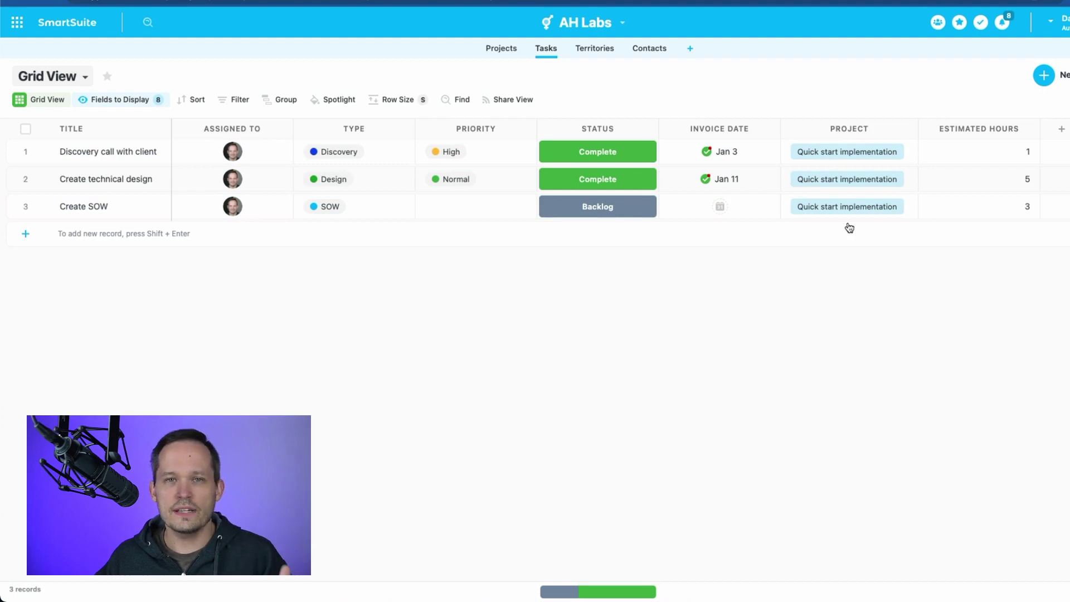
pyautogui.click(497, 58)
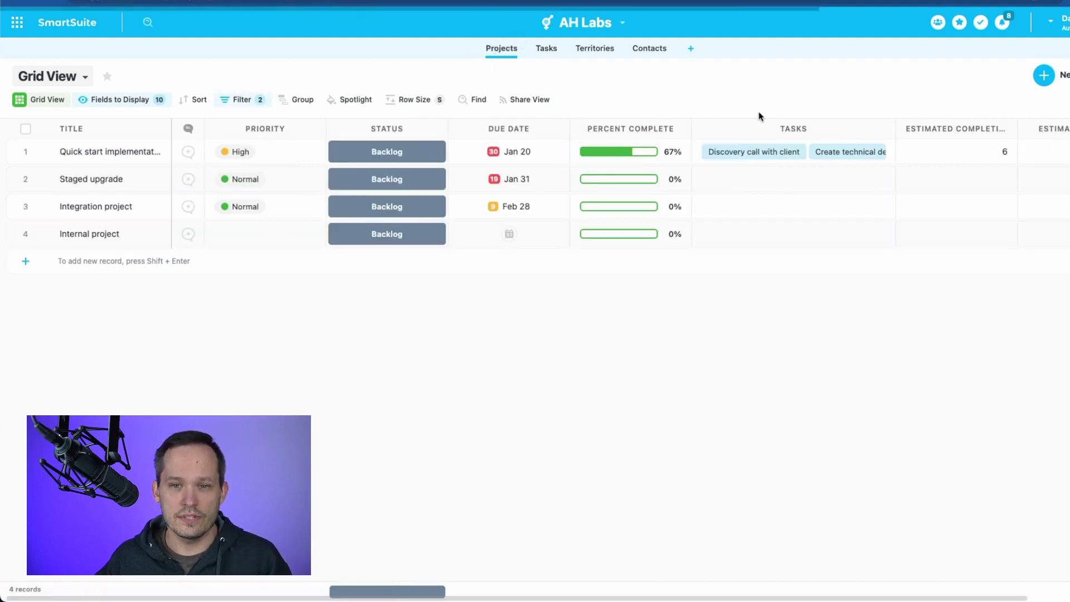
pyautogui.hscroll(2, 1023, 185)
pyautogui.hscroll(1, 1023, 185)
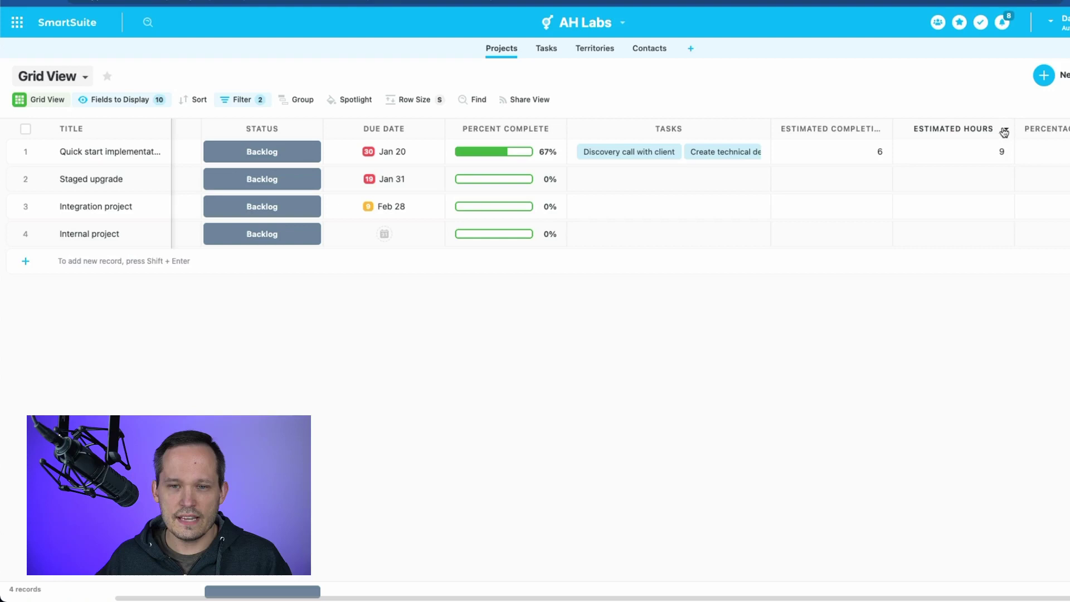
# Step: Keep Estimated Hours as a SUM rollup of linked Tasks' Estimated Hours, totaling 9
pyautogui.click(1006, 128)
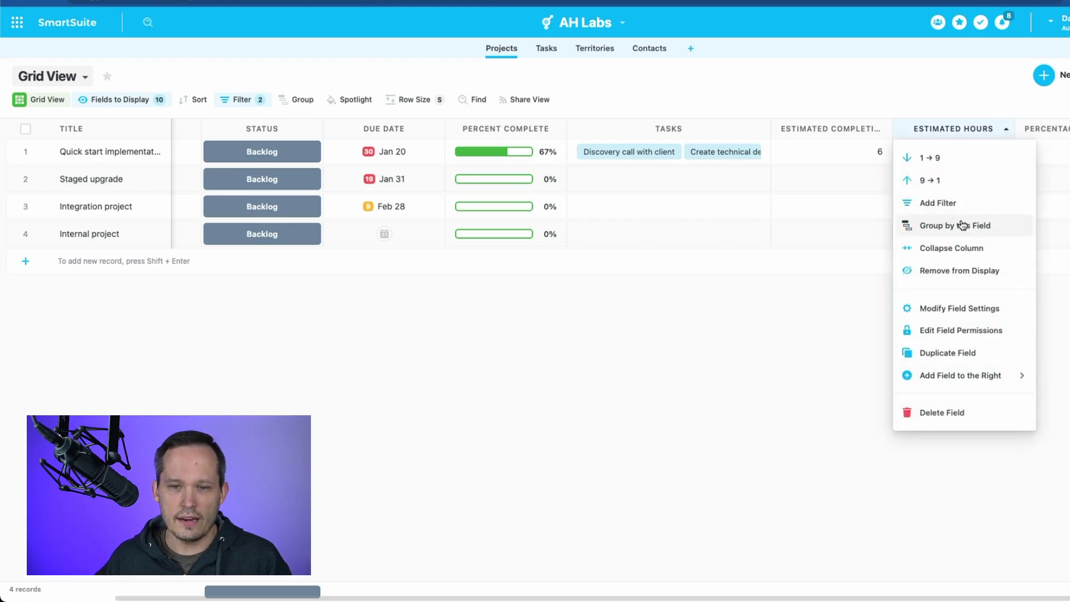
pyautogui.click(975, 308)
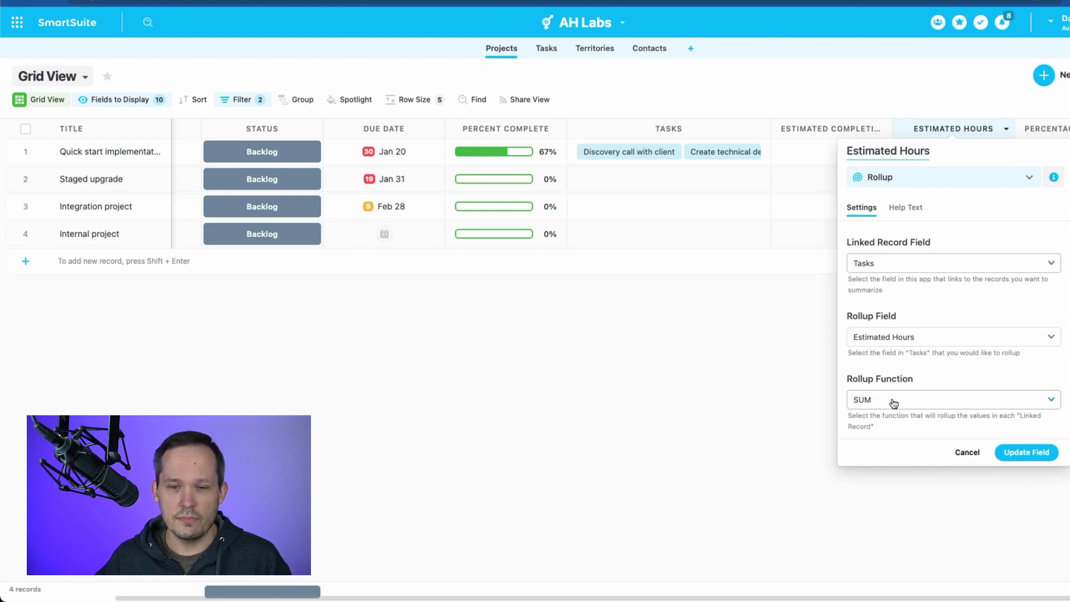
pyautogui.click(1027, 451)
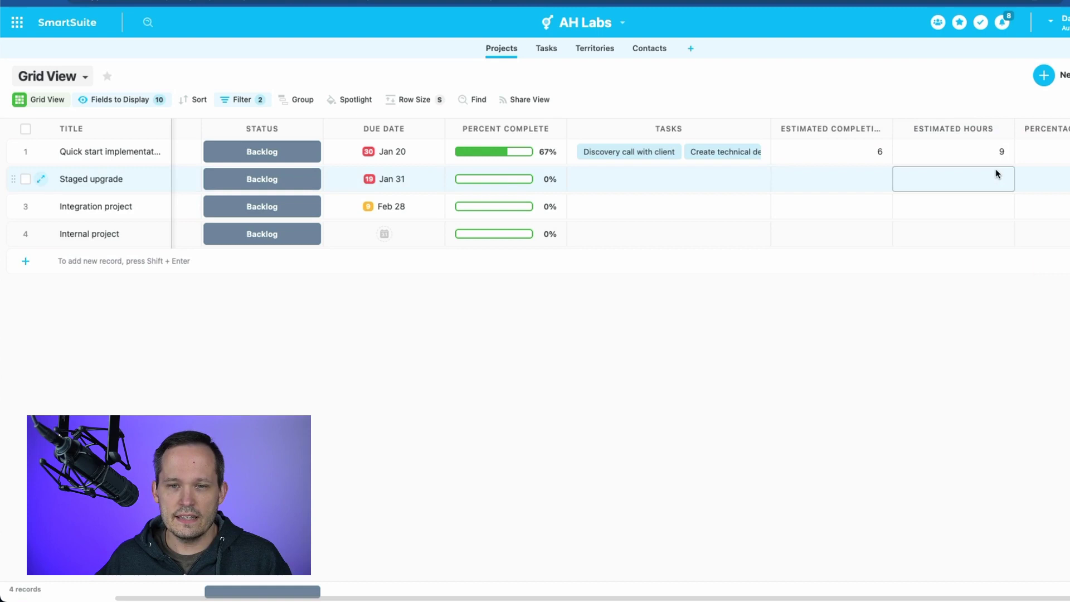
pyautogui.click(999, 153)
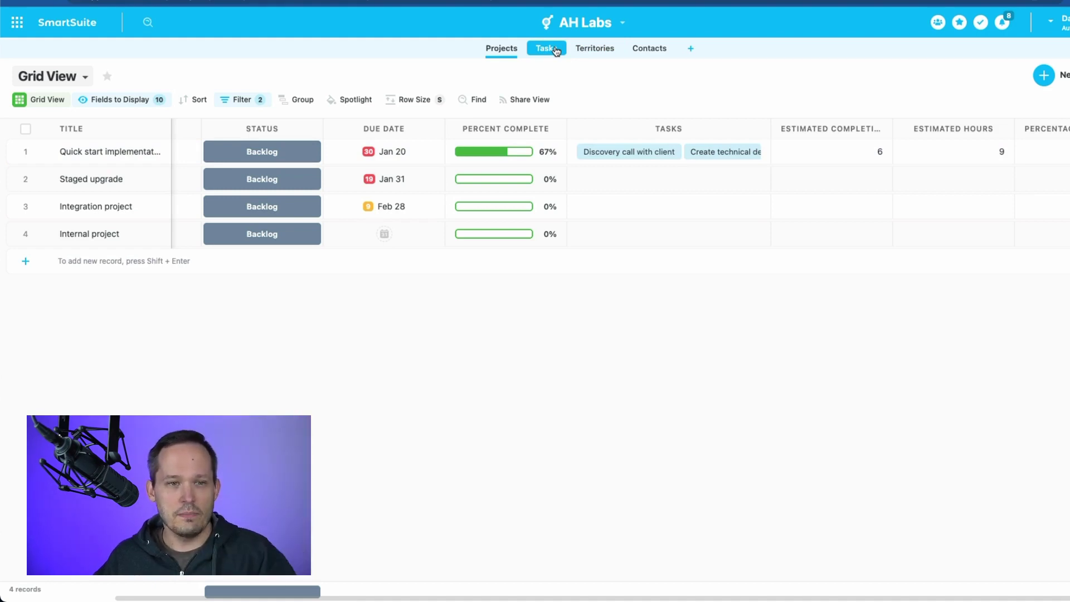
pyautogui.click(556, 50)
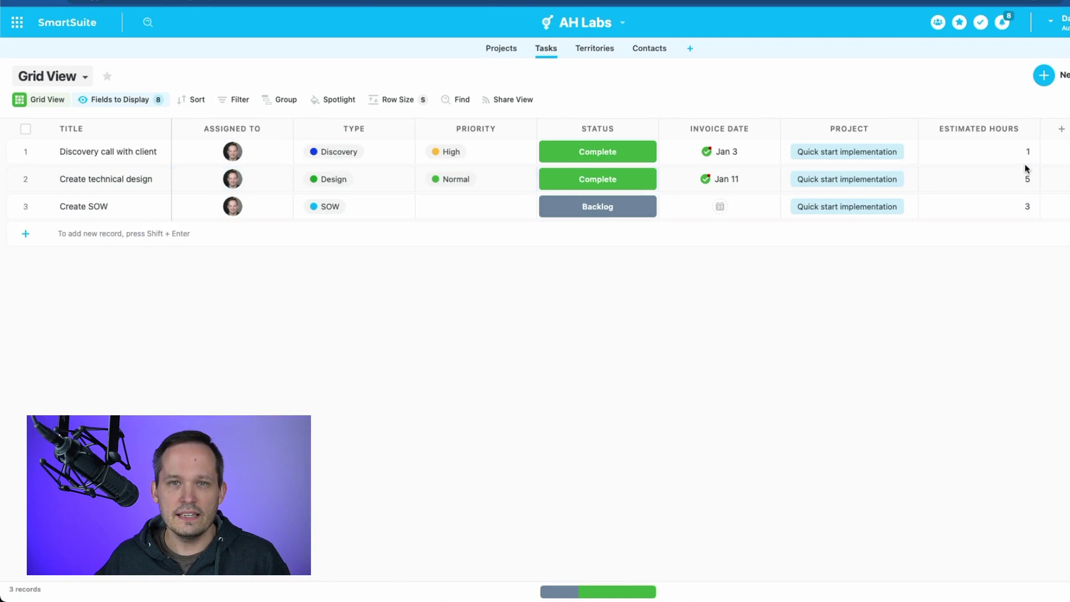
pyautogui.click(501, 49)
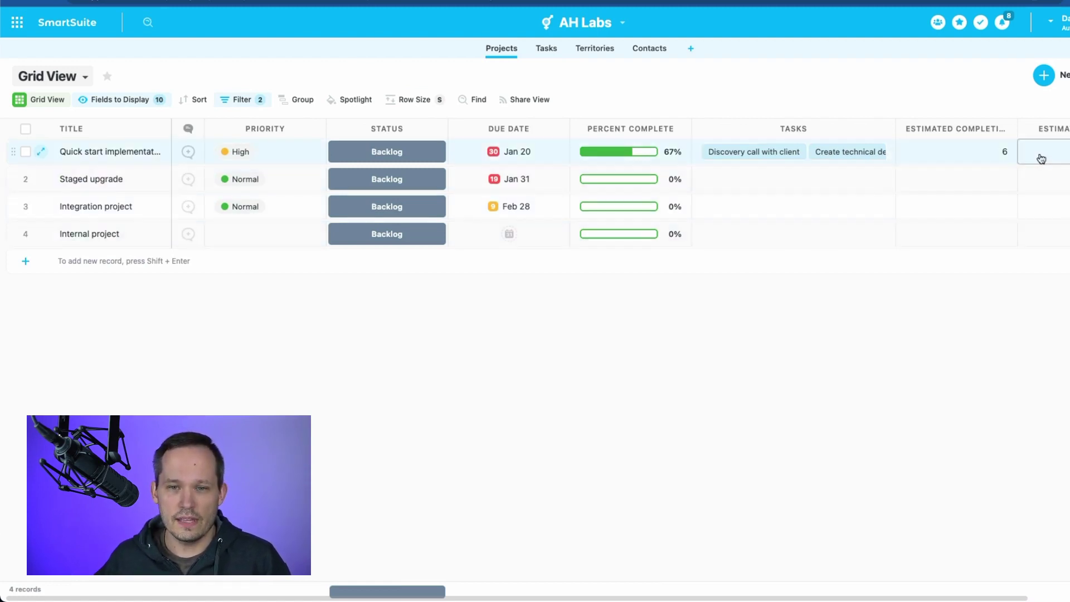
pyautogui.click(1009, 131)
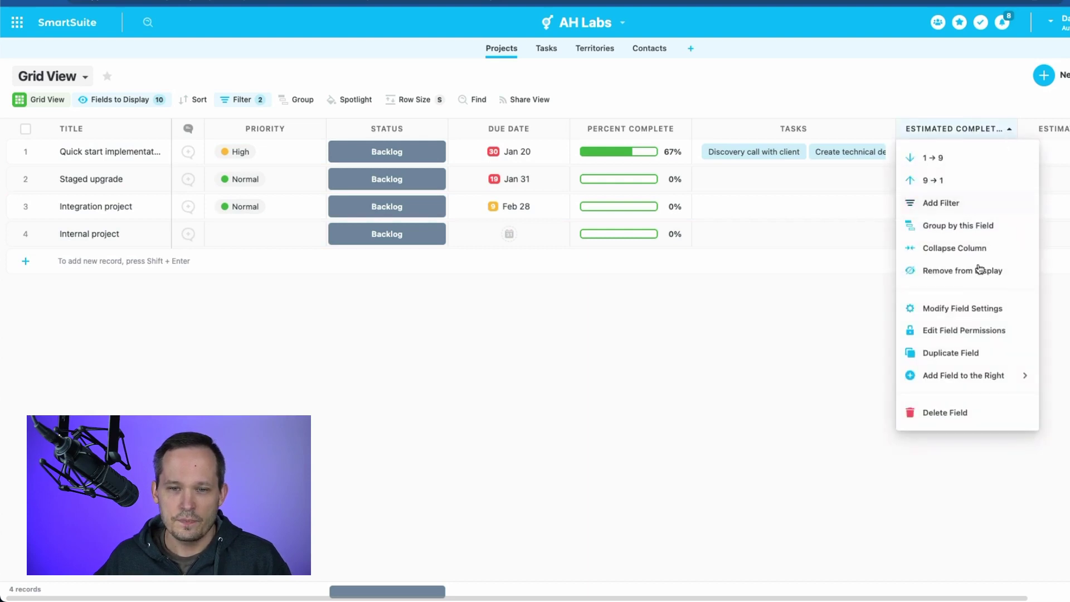
pyautogui.click(975, 307)
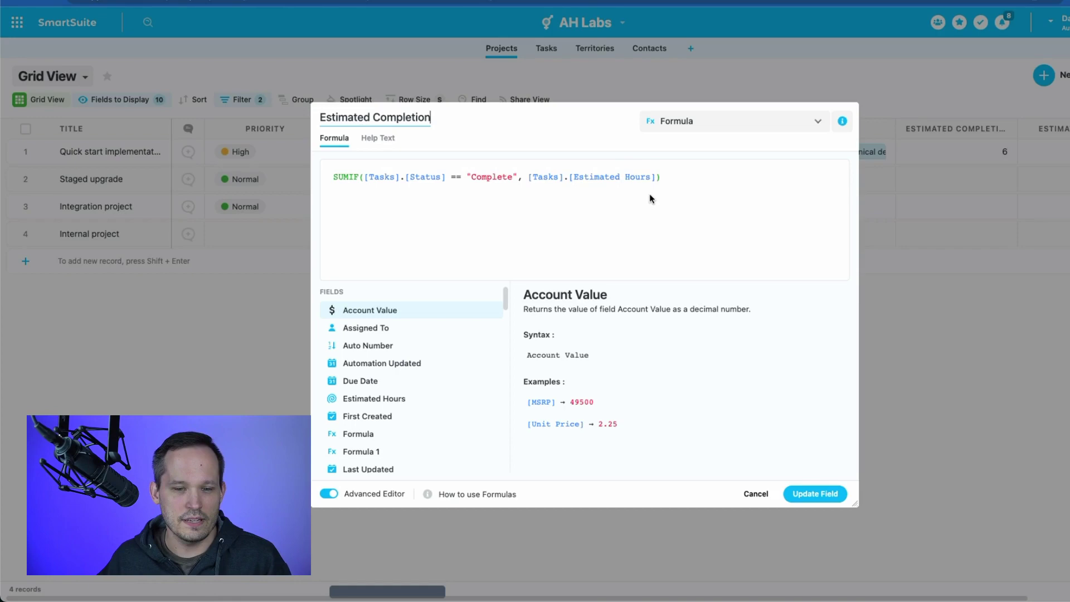
pyautogui.click(814, 493)
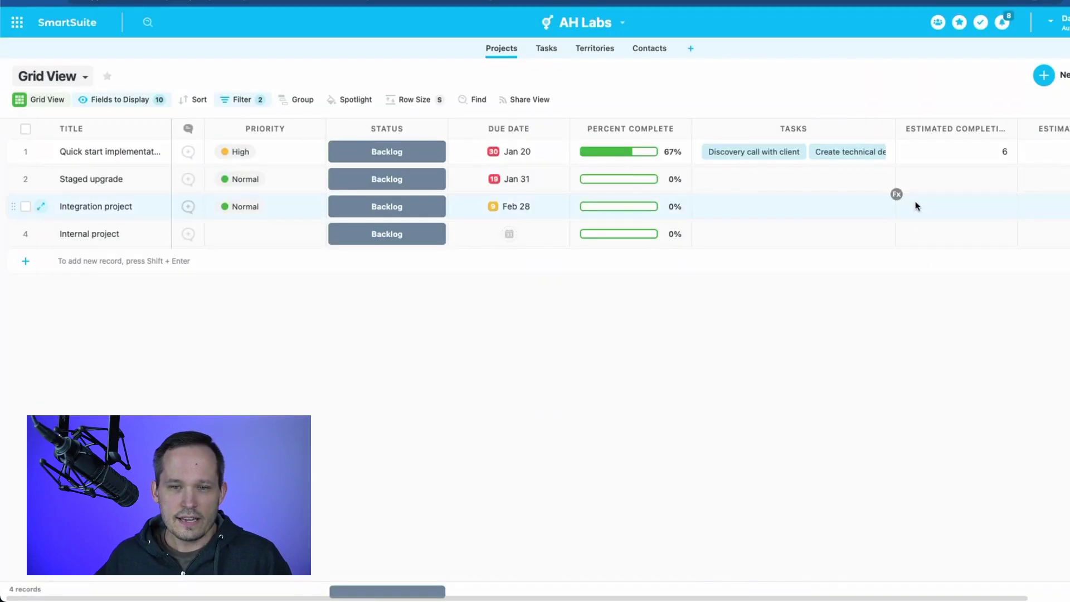
# Step: Inspect the first project's Estimated Completion value in the Projects grid
pyautogui.hscroll(3, 915, 205)
pyautogui.click(915, 203)
pyautogui.click(921, 159)
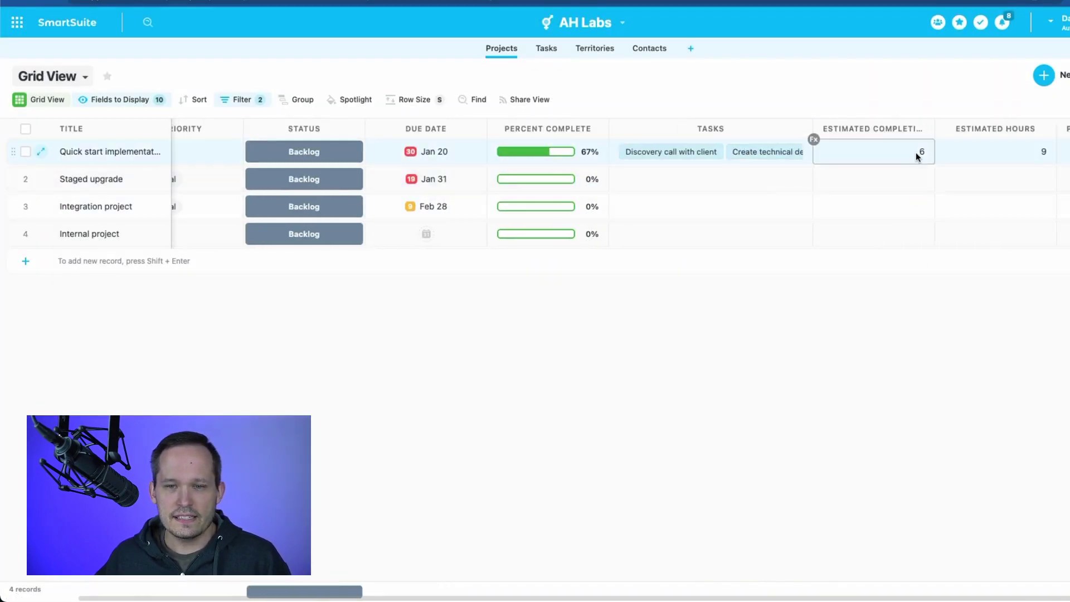
# Step: Look over Tasks, then scroll Projects right to the Percentage column showing 67
pyautogui.click(546, 48)
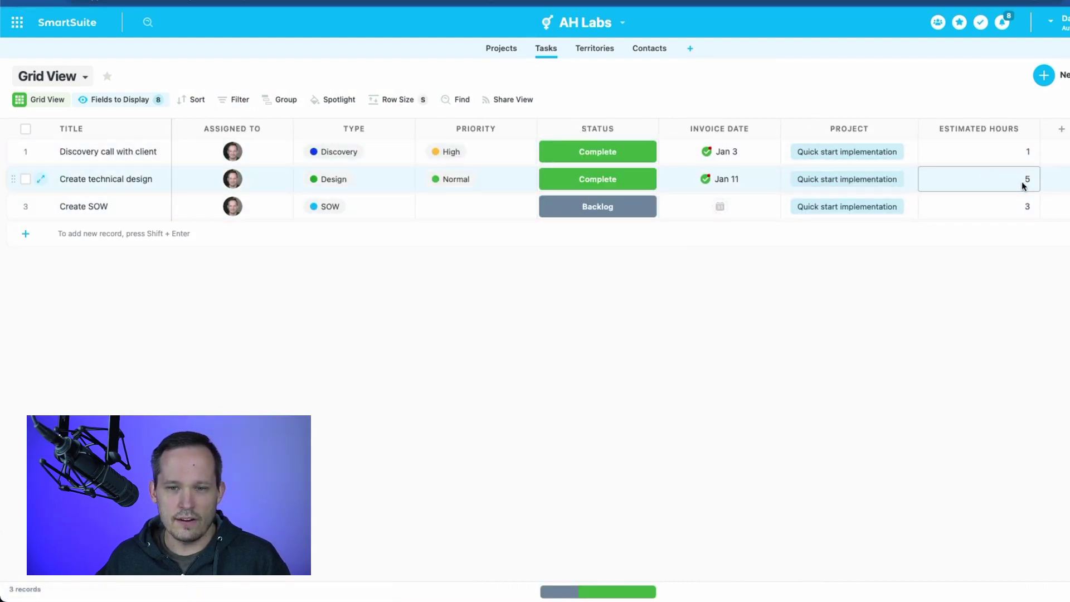
pyautogui.click(501, 49)
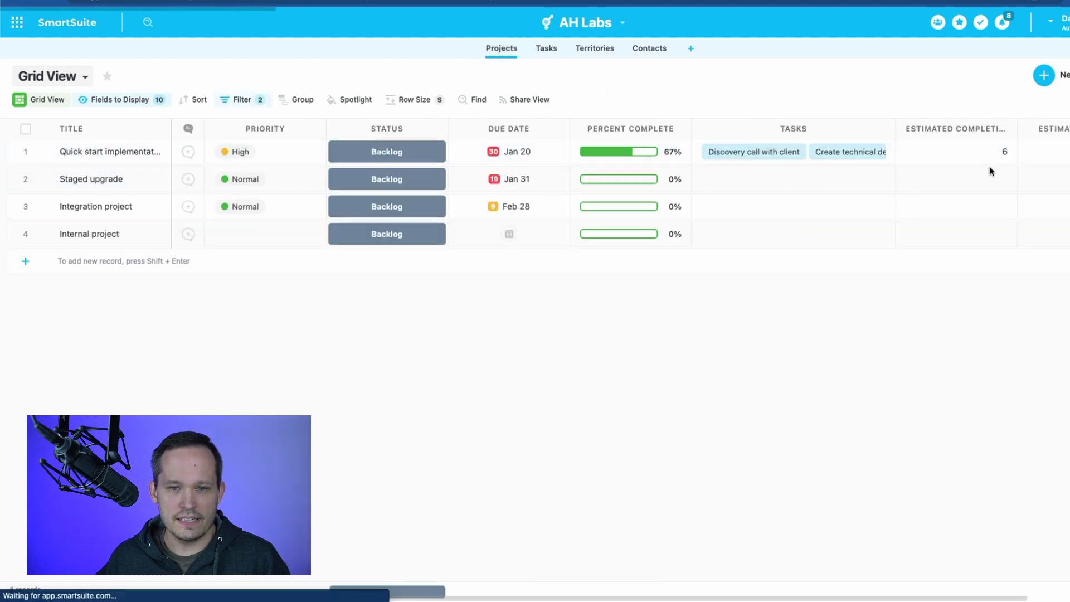
pyautogui.hscroll(1, 981, 153)
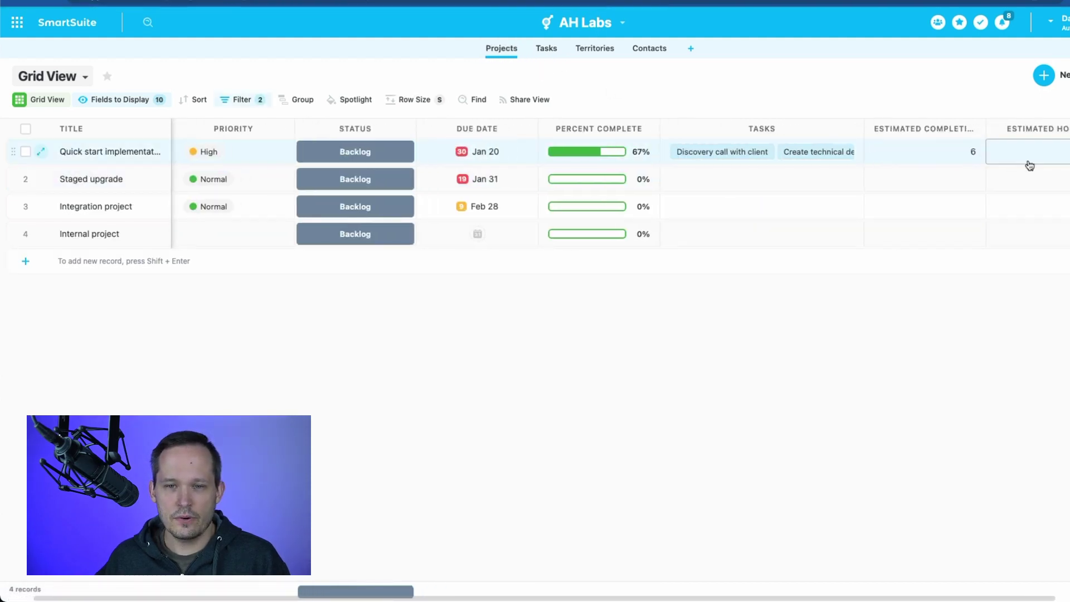
pyautogui.hscroll(3, 1028, 172)
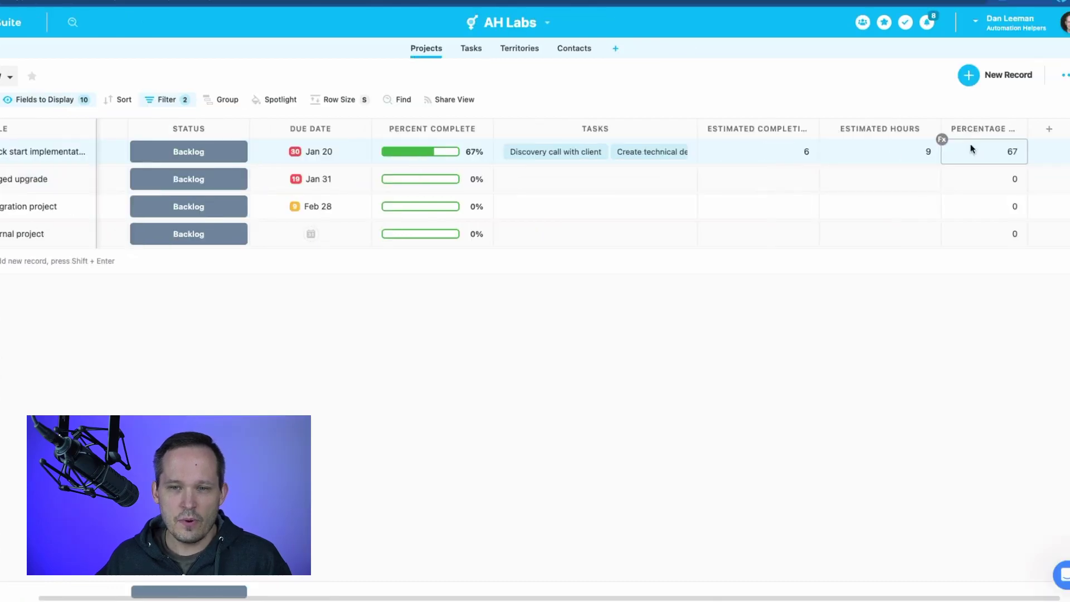
# Step: Review the Percentage formula ROUND((Estimated Completion / Estimated Hours) * 100, 0) and cancel unchanged
pyautogui.click(1020, 128)
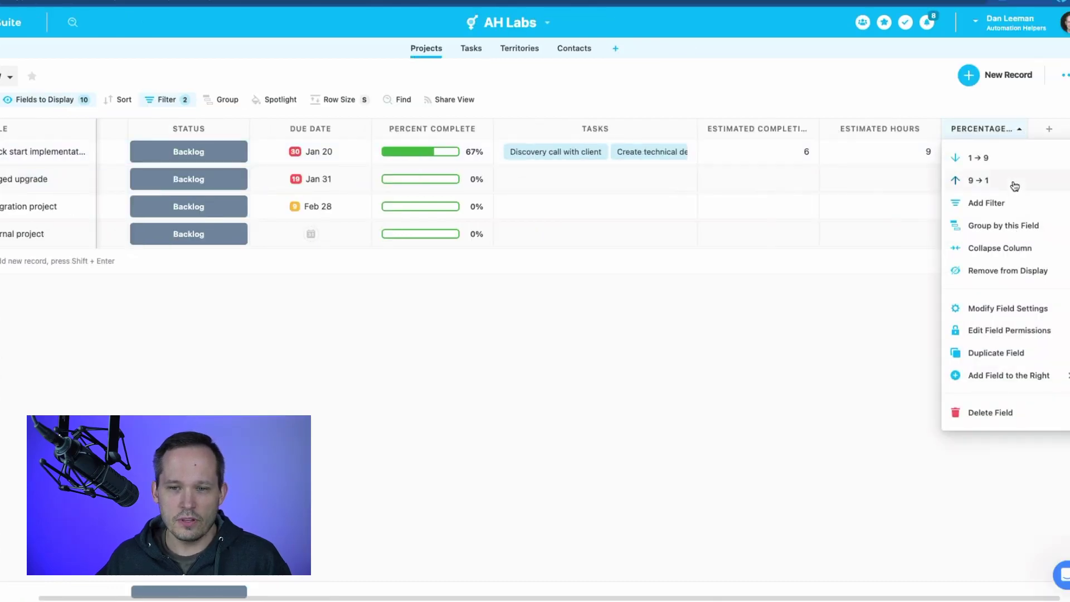
pyautogui.click(1015, 308)
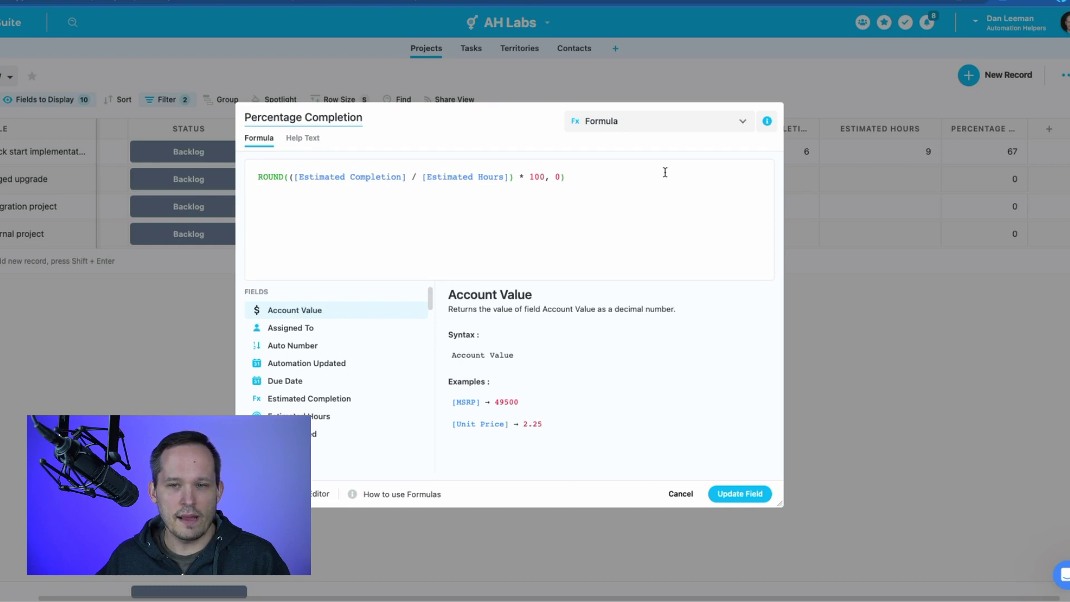
pyautogui.click(878, 295)
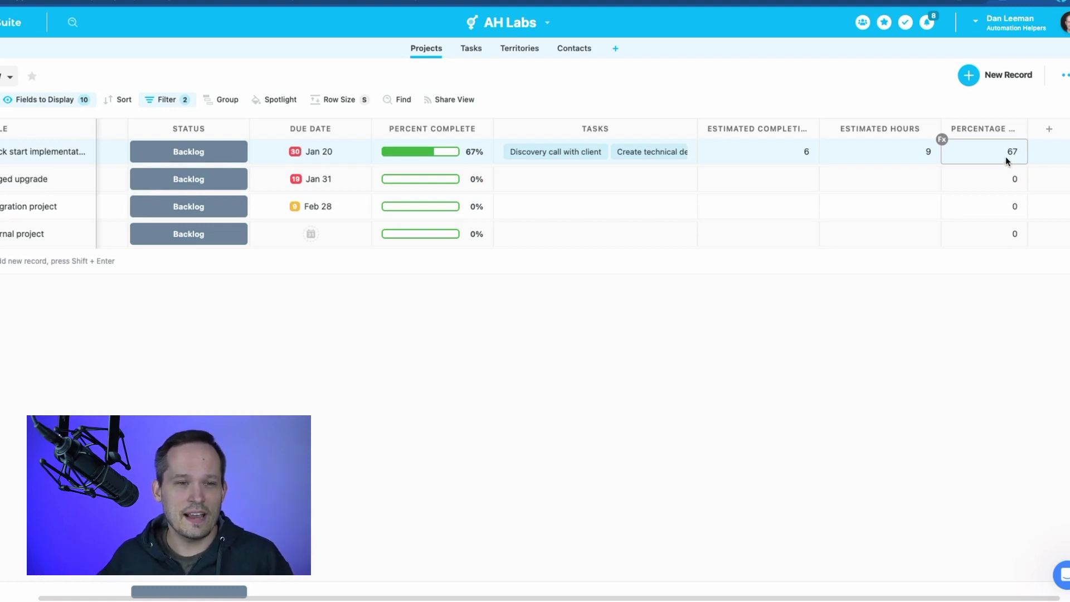
# Step: Open the Update Completion Percentage automation from the AH Labs solution's Automations list
pyautogui.click(545, 22)
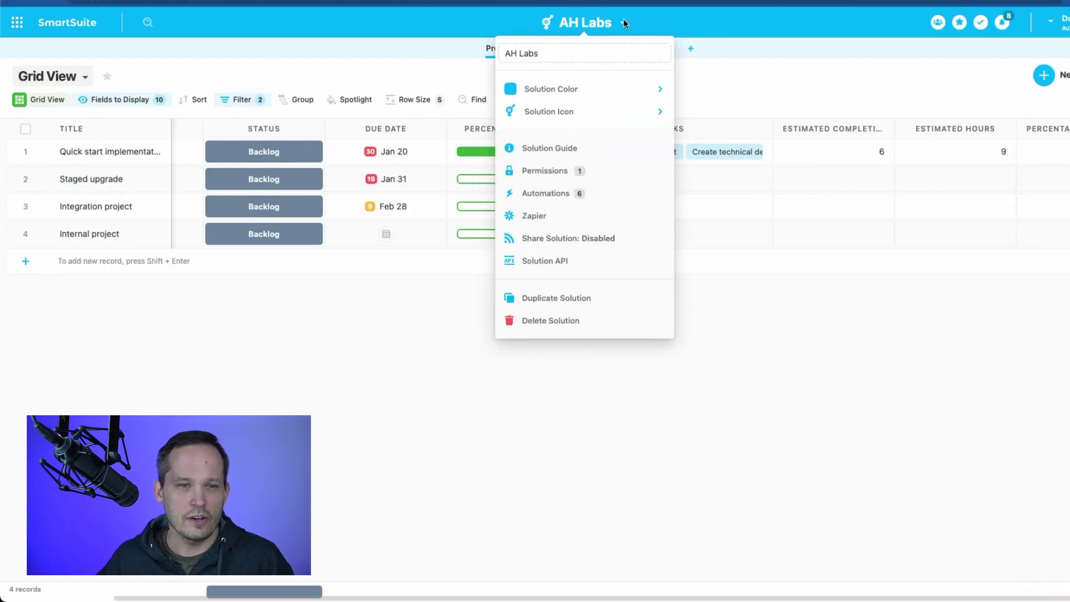
pyautogui.click(584, 192)
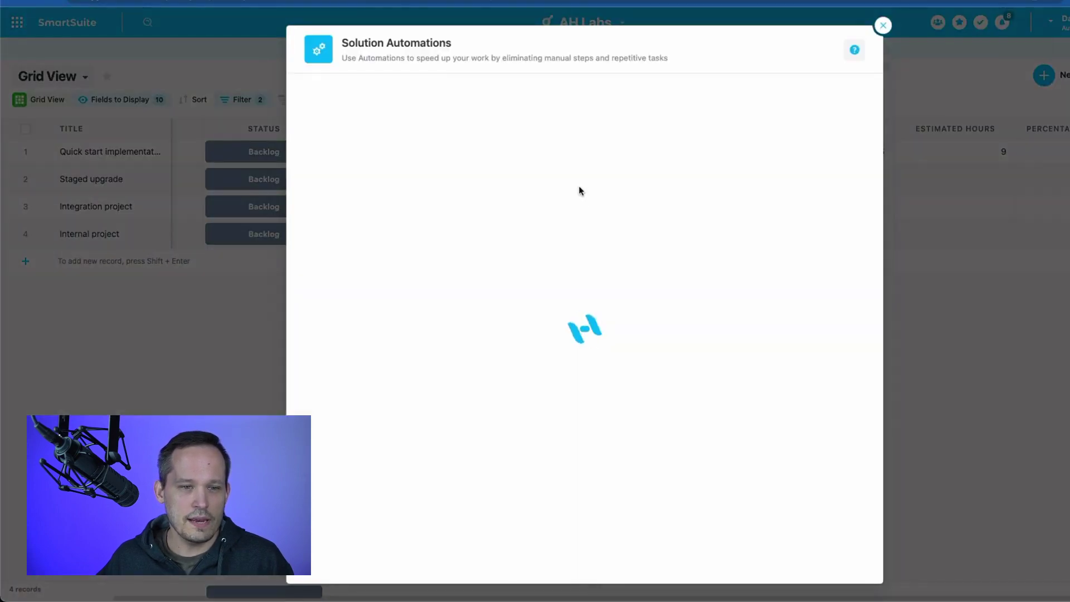
pyautogui.scroll(-3, 636, 240)
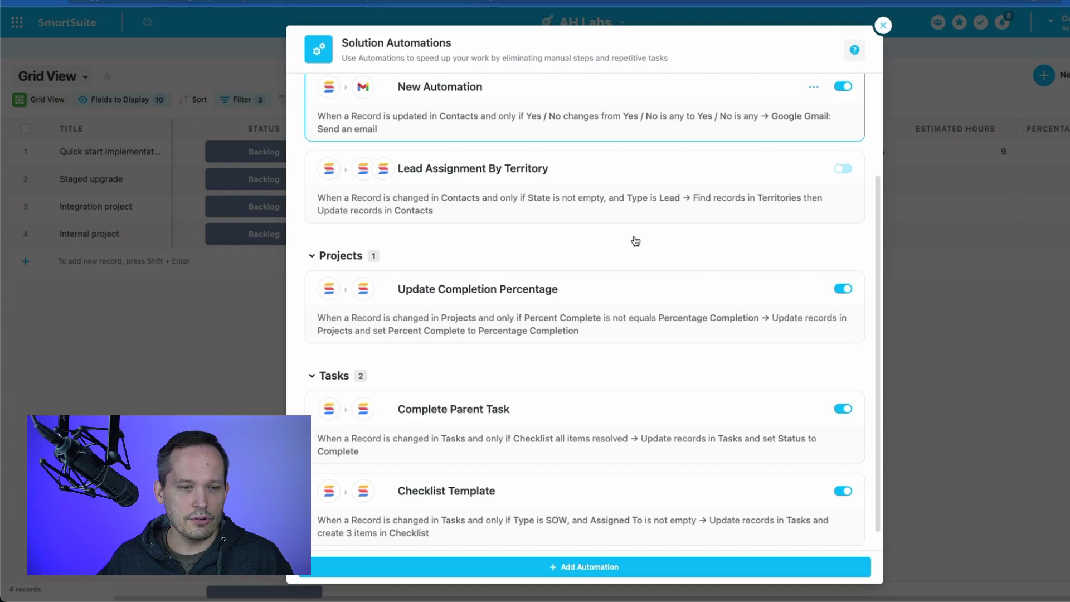
pyautogui.click(592, 301)
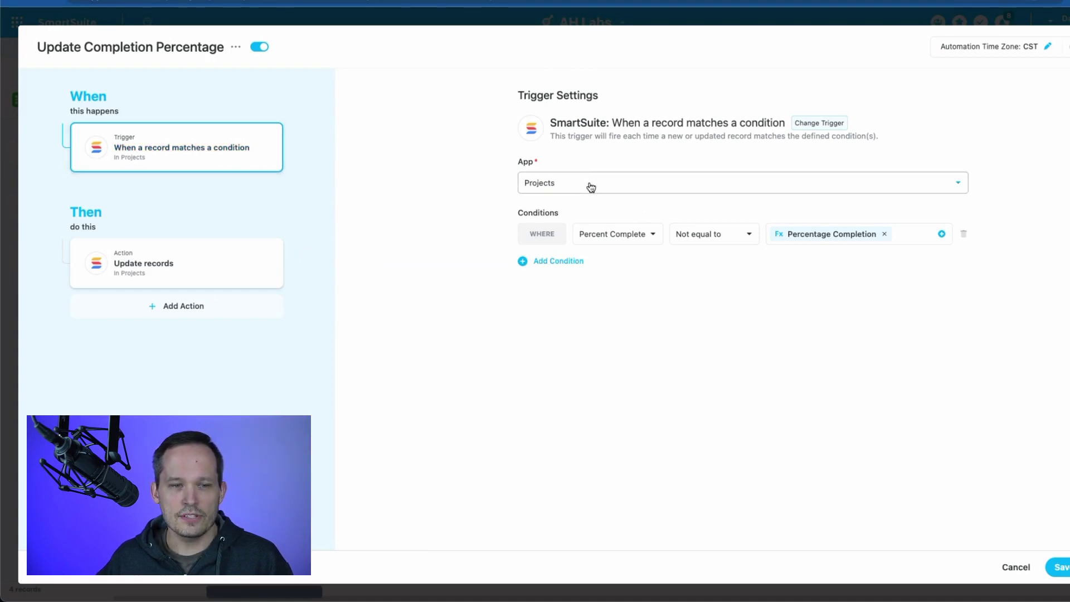
# Step: Check the trigger's Percent Complete condition, then view the Update records action setting Percentage Completion
pyautogui.click(648, 233)
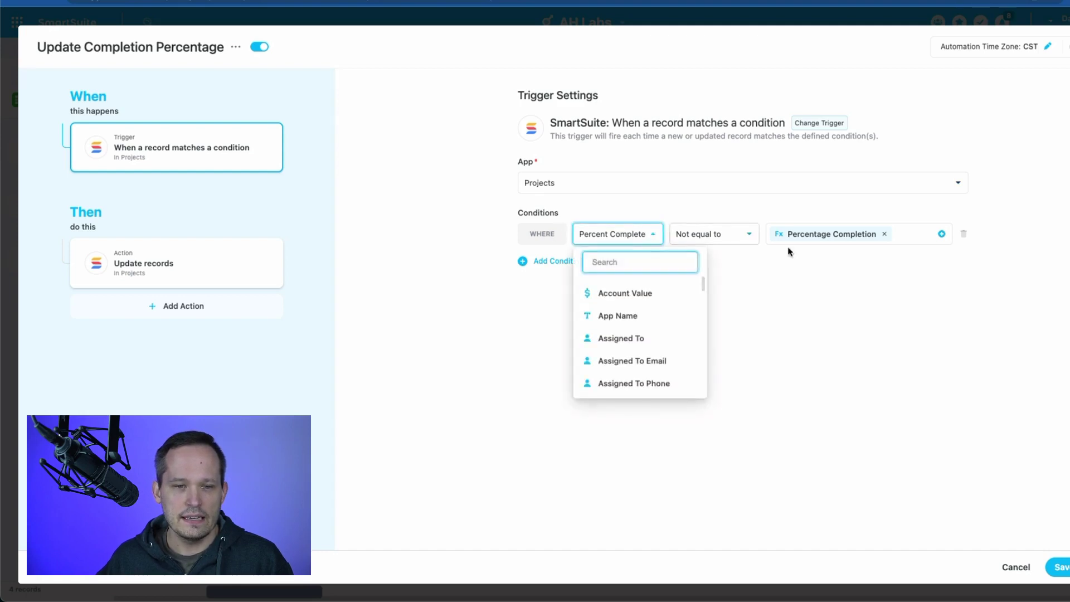
pyautogui.click(797, 265)
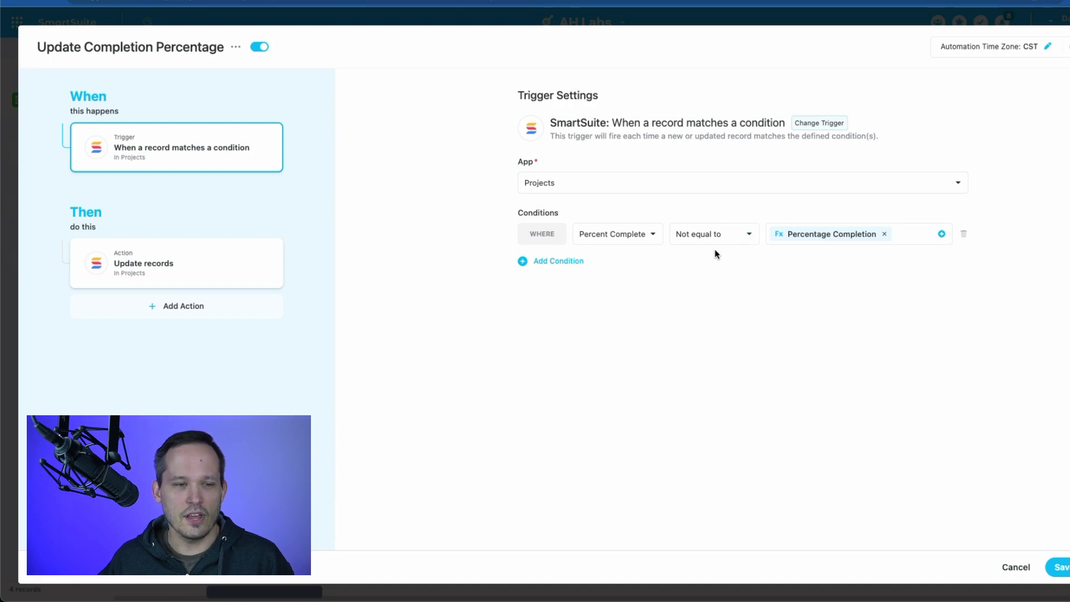
pyautogui.click(225, 262)
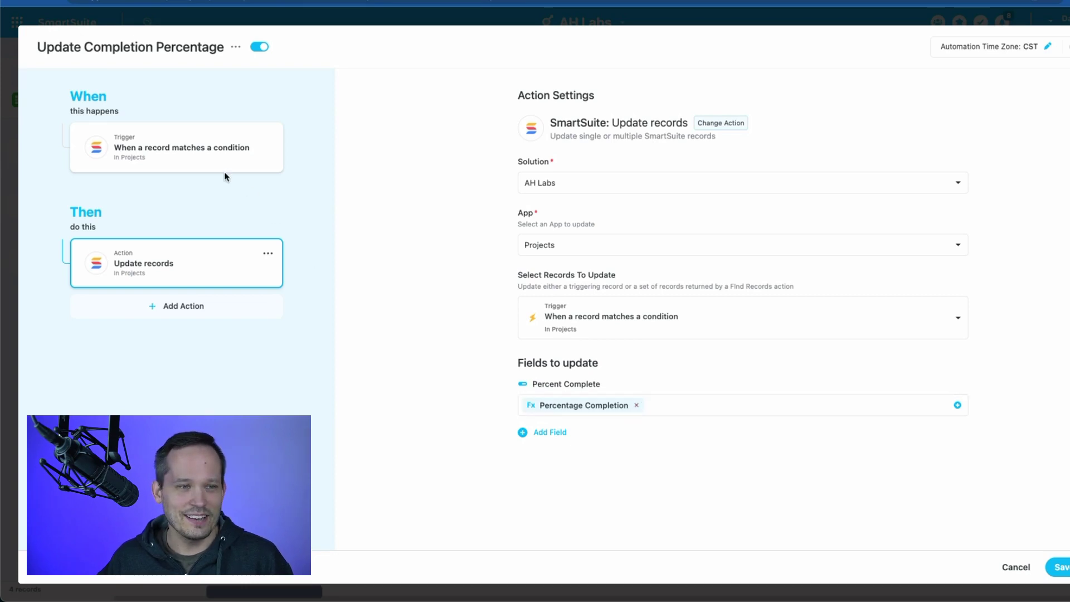
# Step: Review the trigger and Update records action, save the automation, and close the automations list
pyautogui.click(220, 154)
pyautogui.click(743, 347)
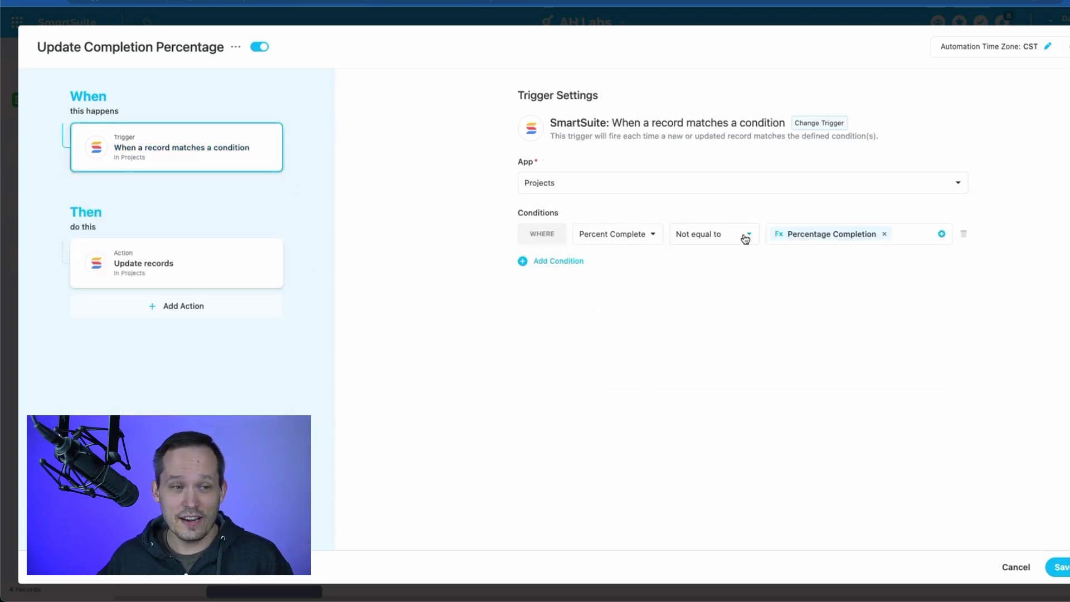
pyautogui.click(214, 267)
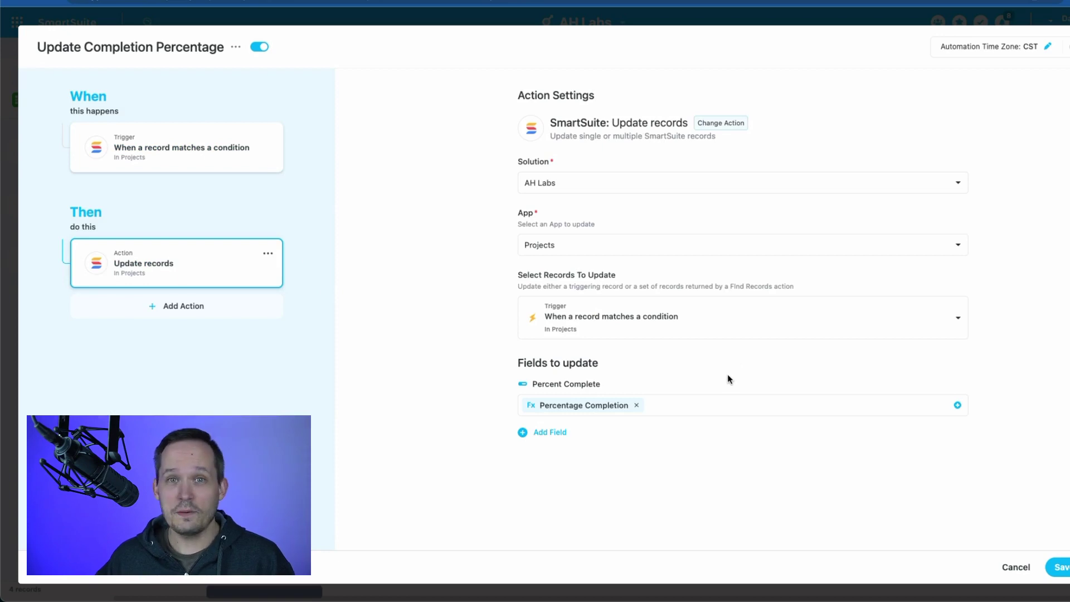
pyautogui.click(1060, 566)
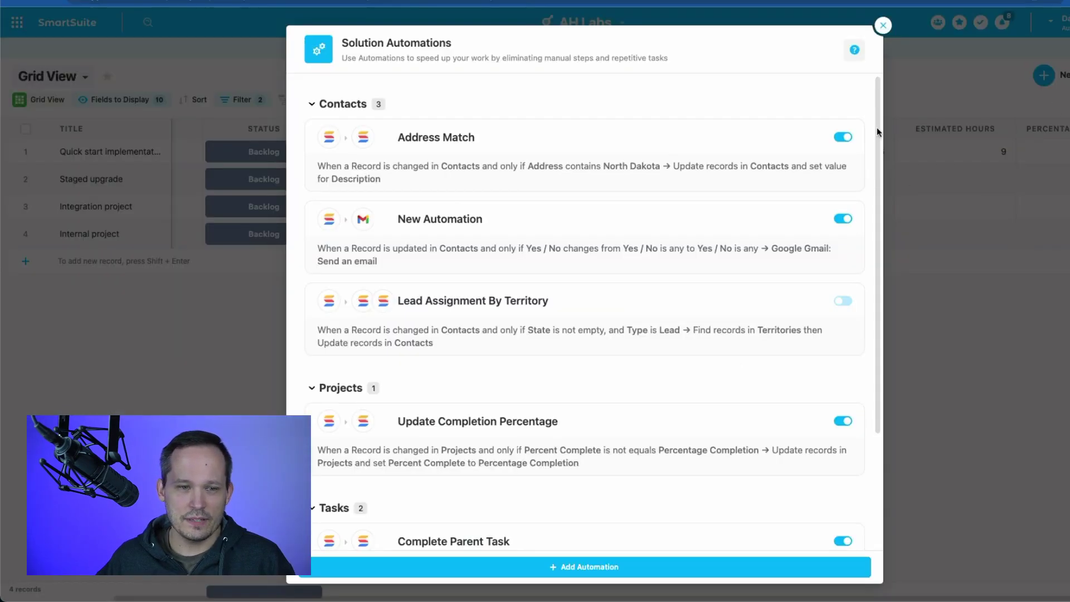
pyautogui.click(883, 25)
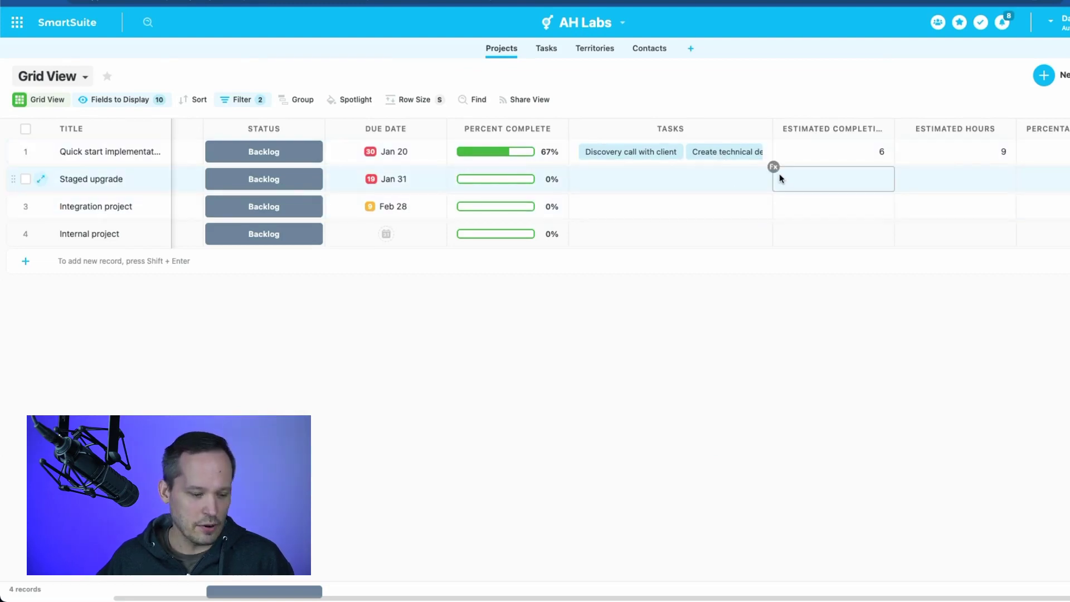
# Step: Change the Create technical design task's Status from Complete to In Process
pyautogui.hscroll(2, 778, 173)
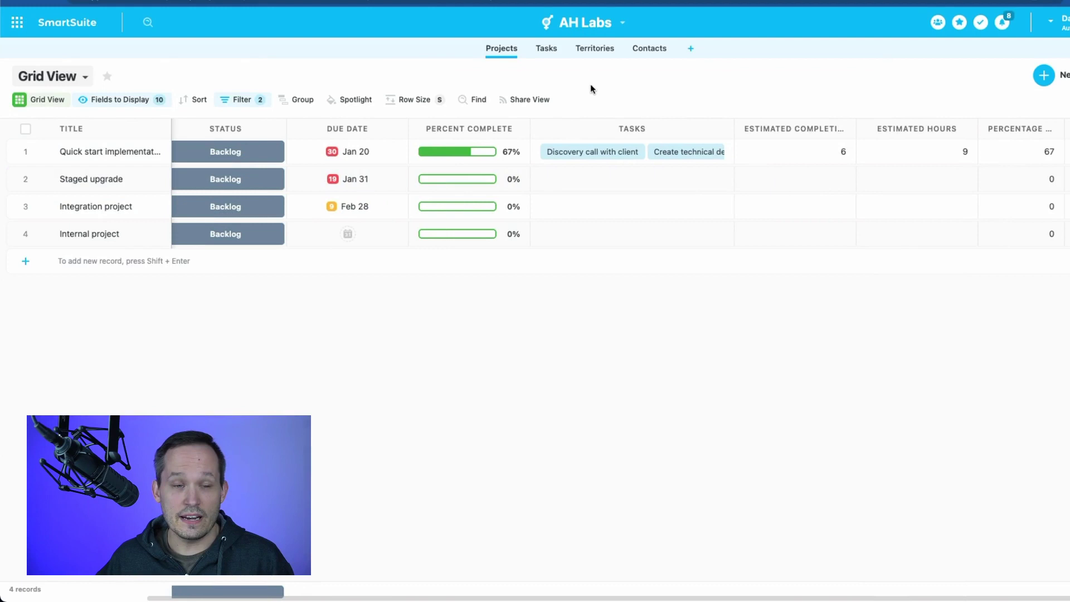
pyautogui.click(547, 50)
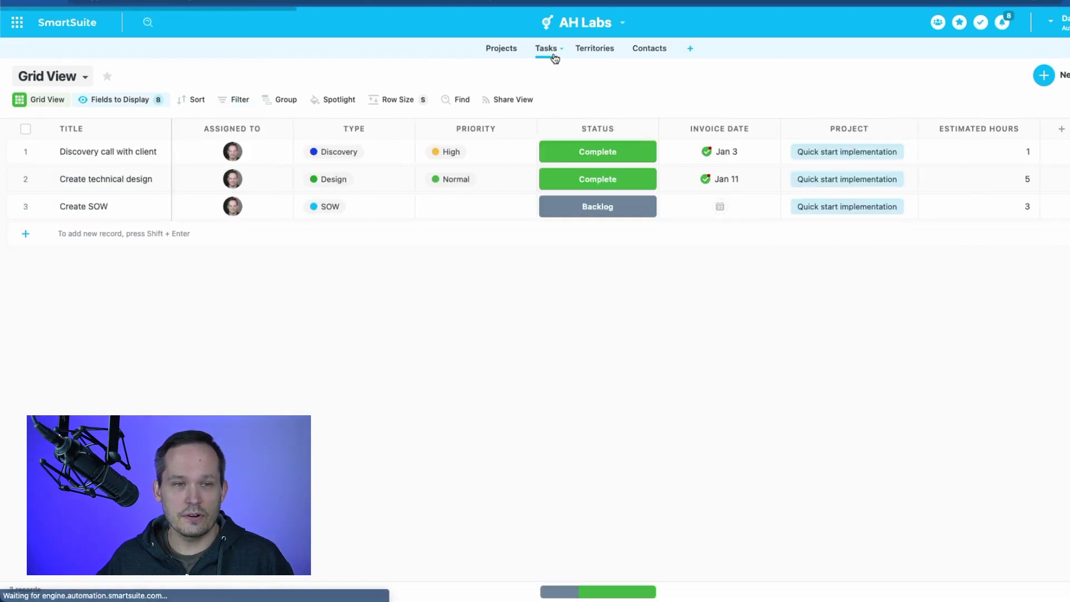
pyautogui.click(647, 180)
pyautogui.click(611, 240)
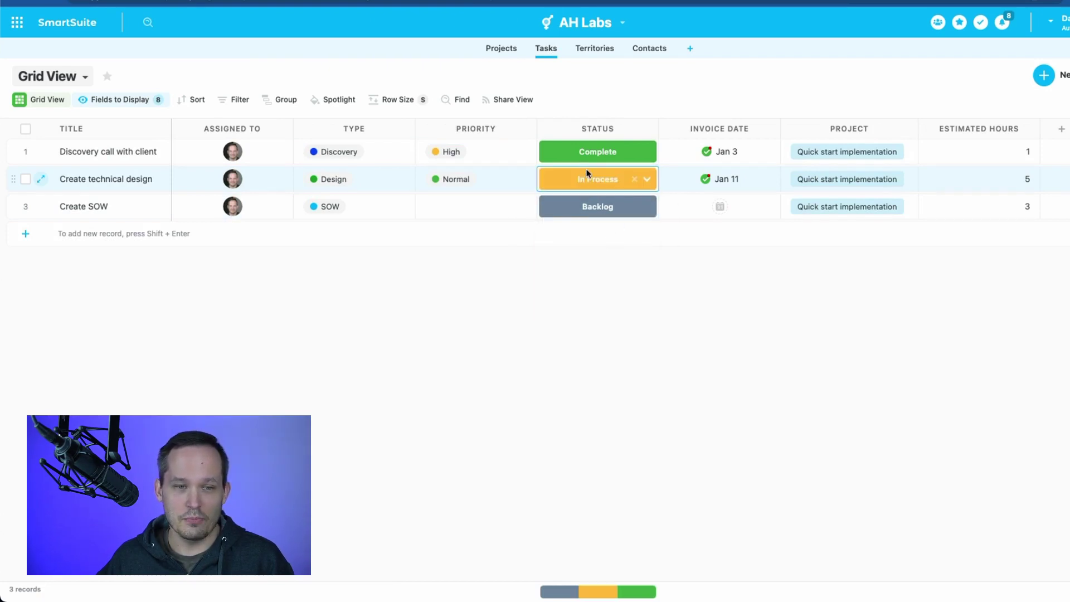
pyautogui.click(642, 289)
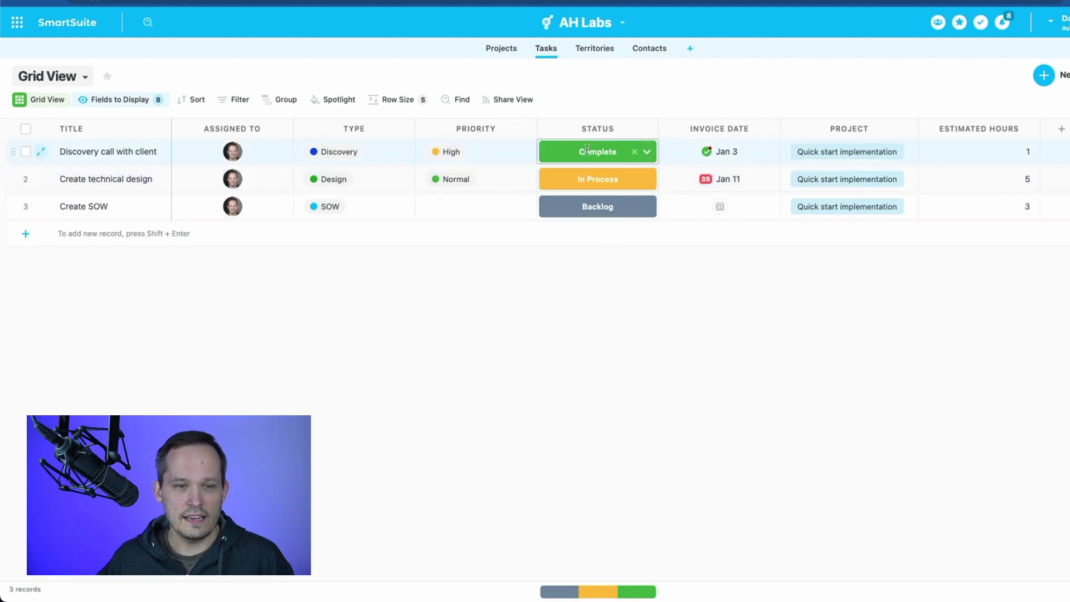
# Step: In Projects, compare Quick start implementation's 11% Percent Complete bar with its Percentage value 11
pyautogui.click(500, 49)
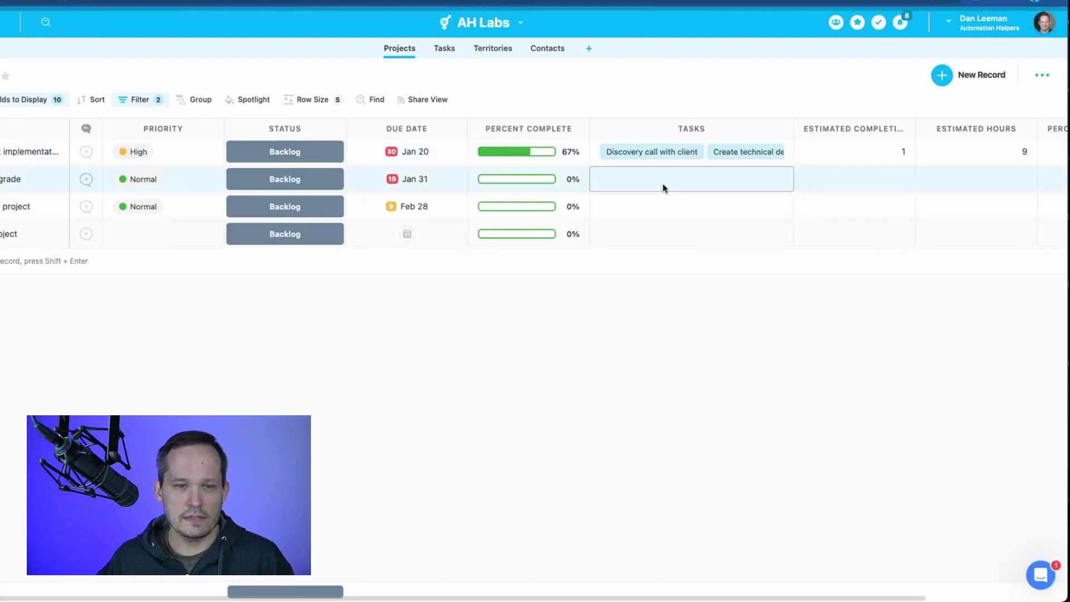
pyautogui.hscroll(2, 661, 184)
pyautogui.hscroll(3, 496, 158)
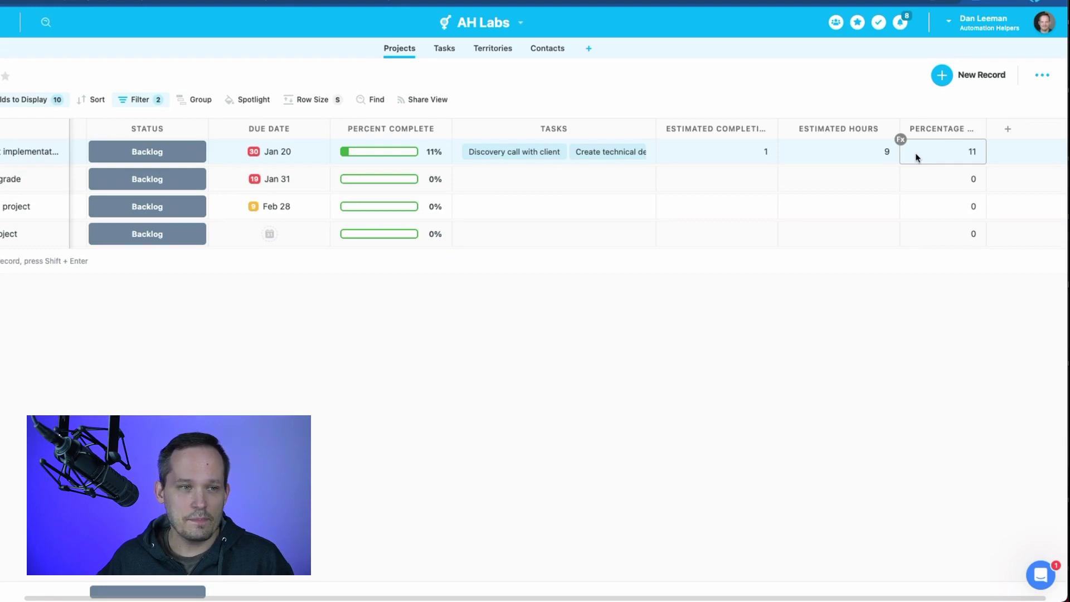
pyautogui.hscroll(-4, 606, 217)
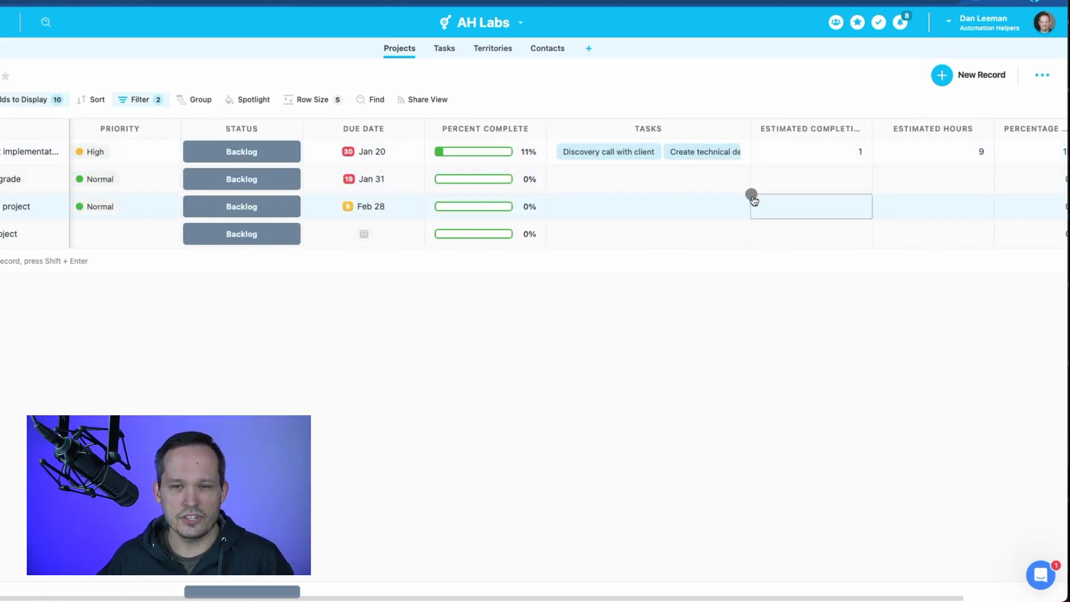
pyautogui.hscroll(5, 752, 196)
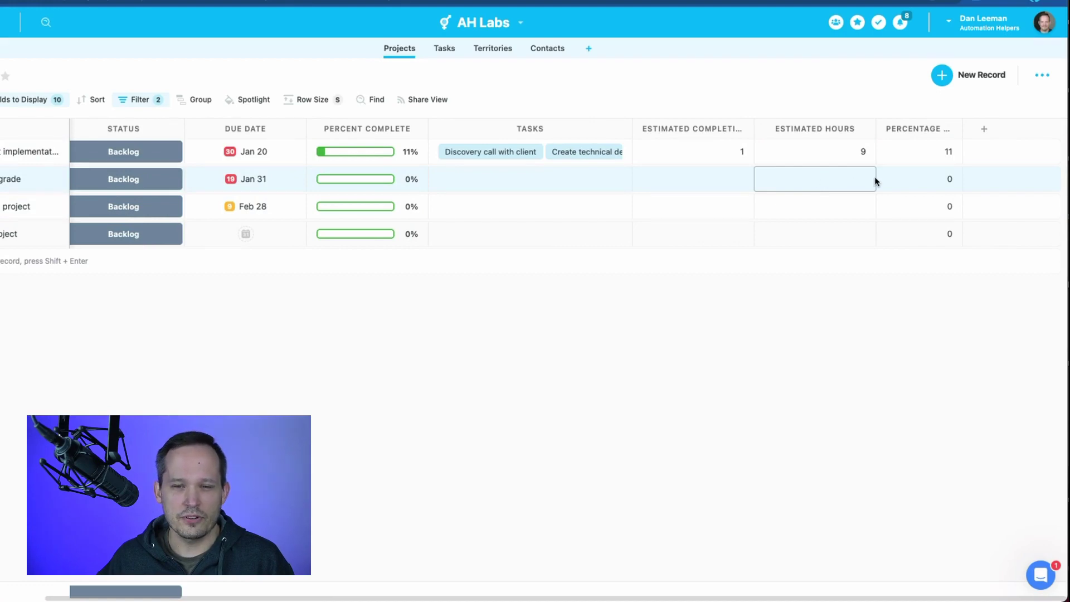
pyautogui.hscroll(-7, 769, 230)
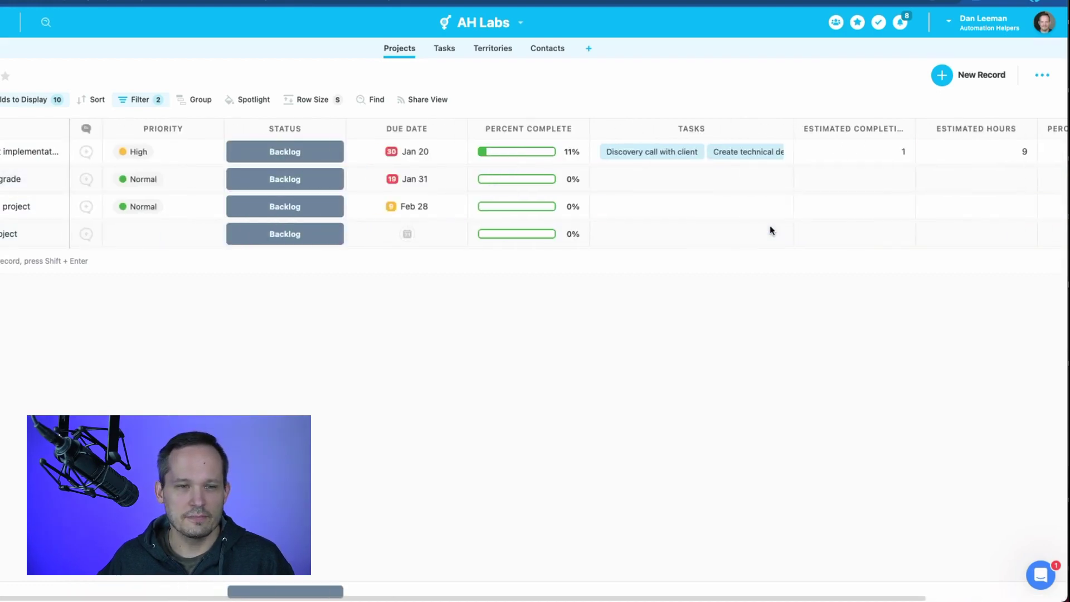